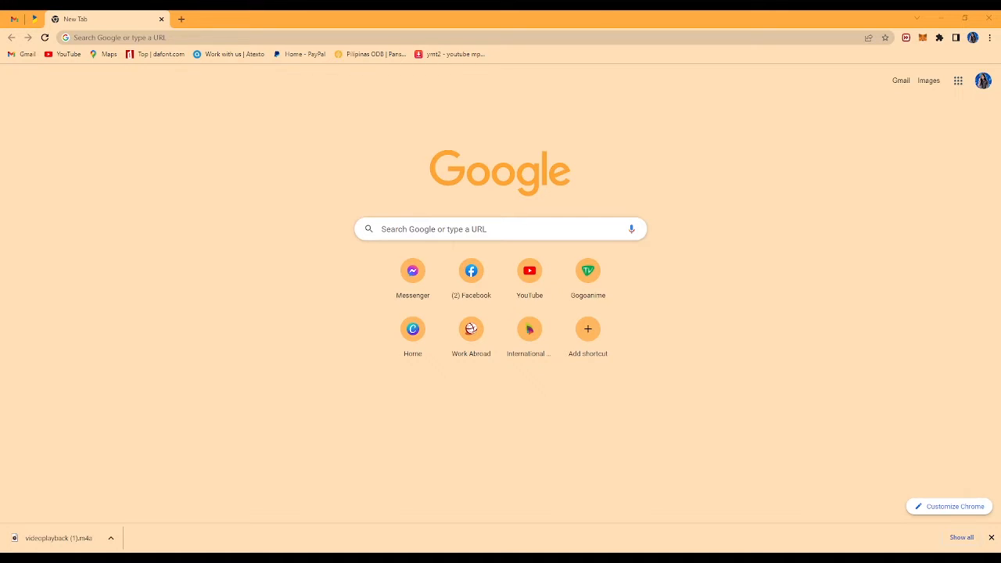
Search Google for "canva" and open the Browse Templates result
left_click(477, 230)
type("ca")
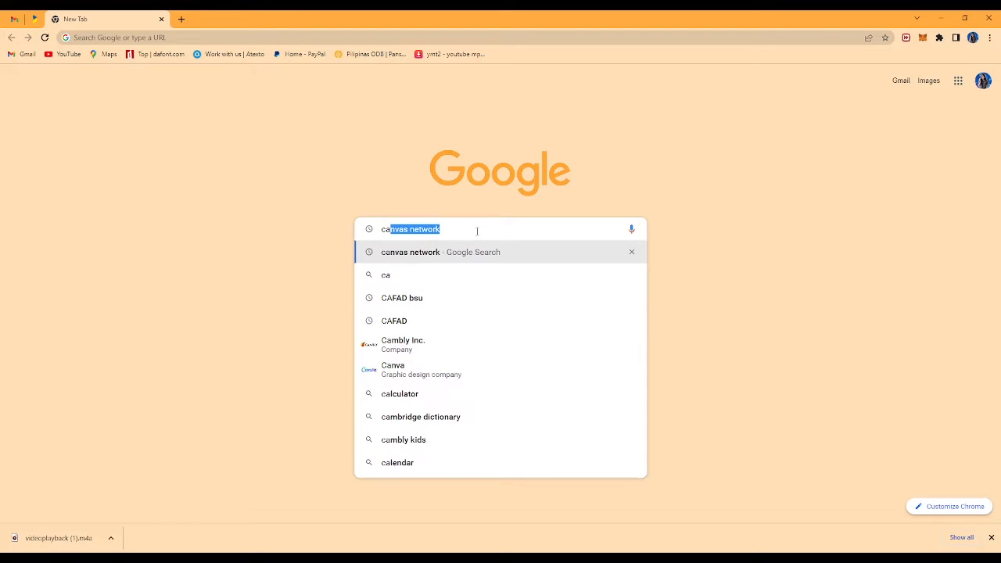
type("n")
type("c")
key("BackSpace")
type("v")
key("Return")
left_click_drag(172, 77, 136, 83)
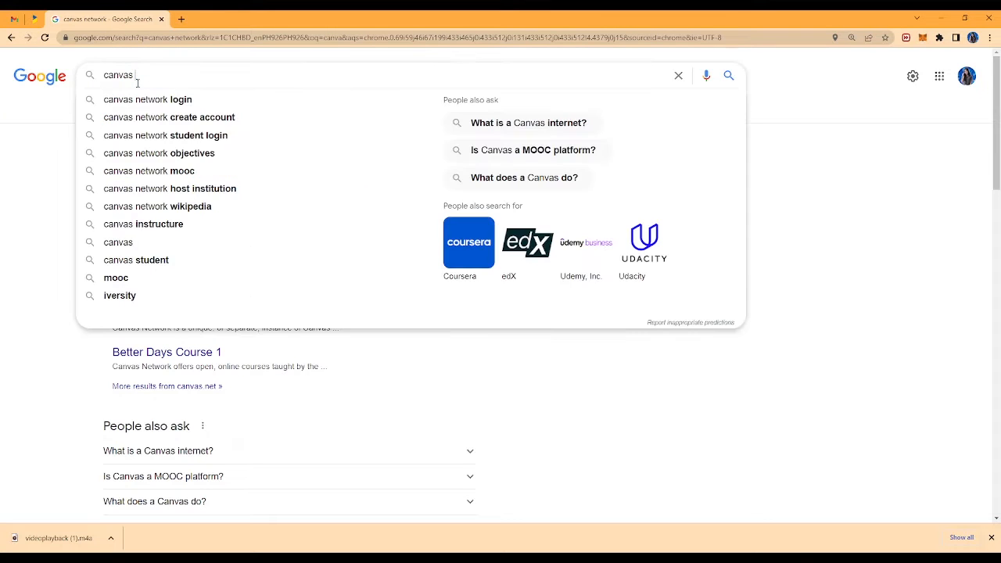
key("BackSpace")
key("BackSpace")
key("BackSpace")
key("Return")
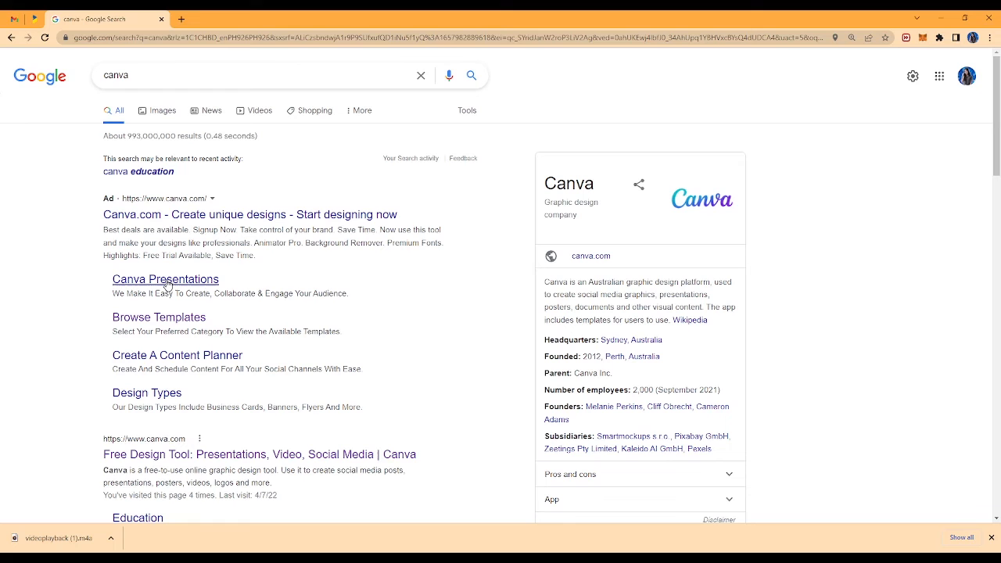
left_click(171, 321)
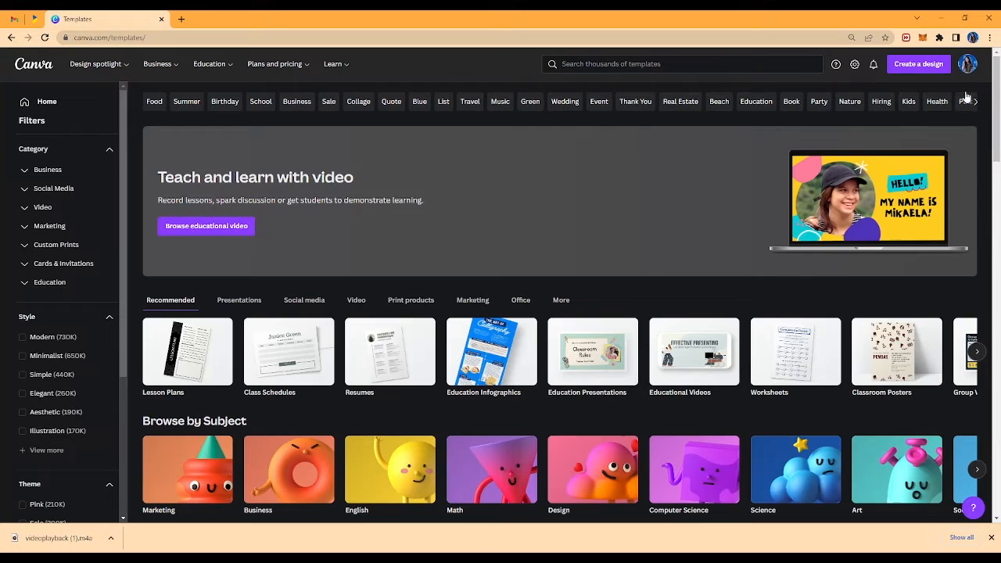
Check the account menu on the Canva templates page
left_click(967, 64)
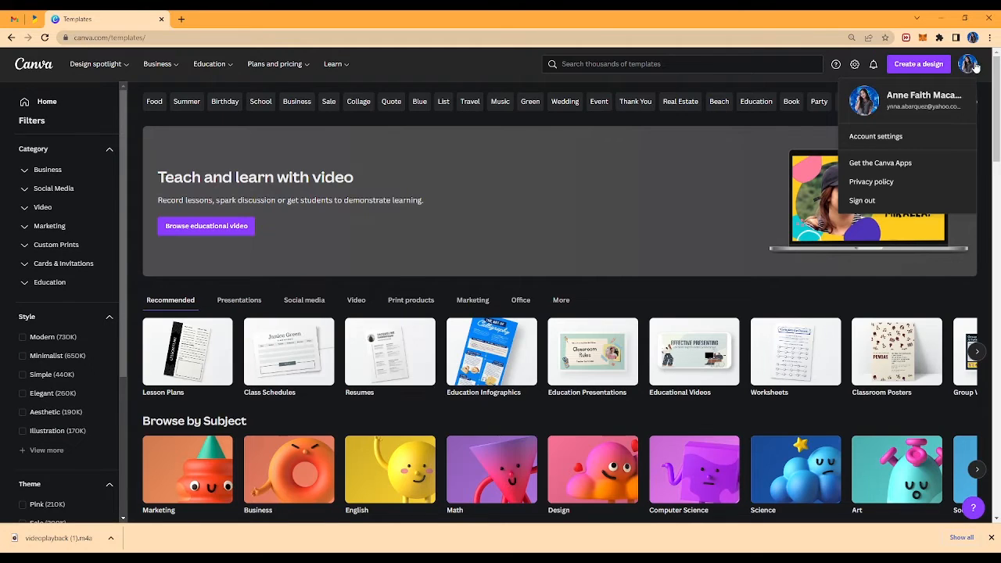
left_click(985, 67)
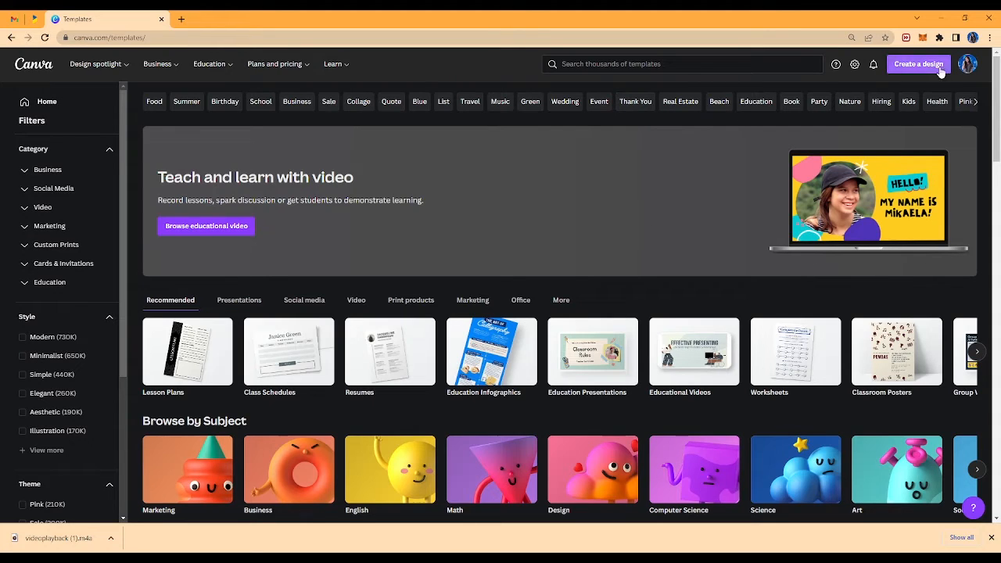
left_click(967, 66)
left_click(967, 66)
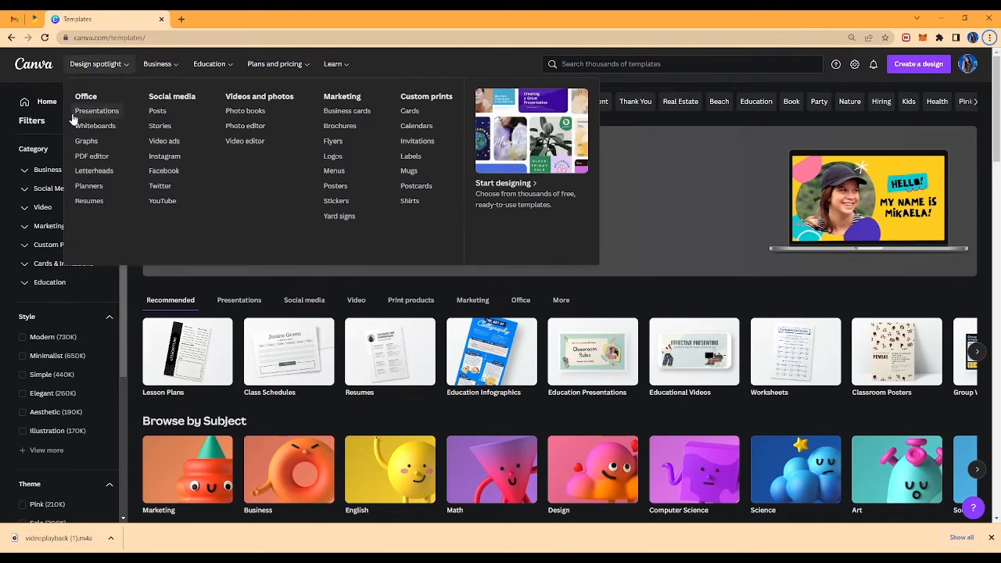
Go to the Canva home page and open the recent Brown Pet Birthday Doodle Illustrations presentation
left_click(47, 102)
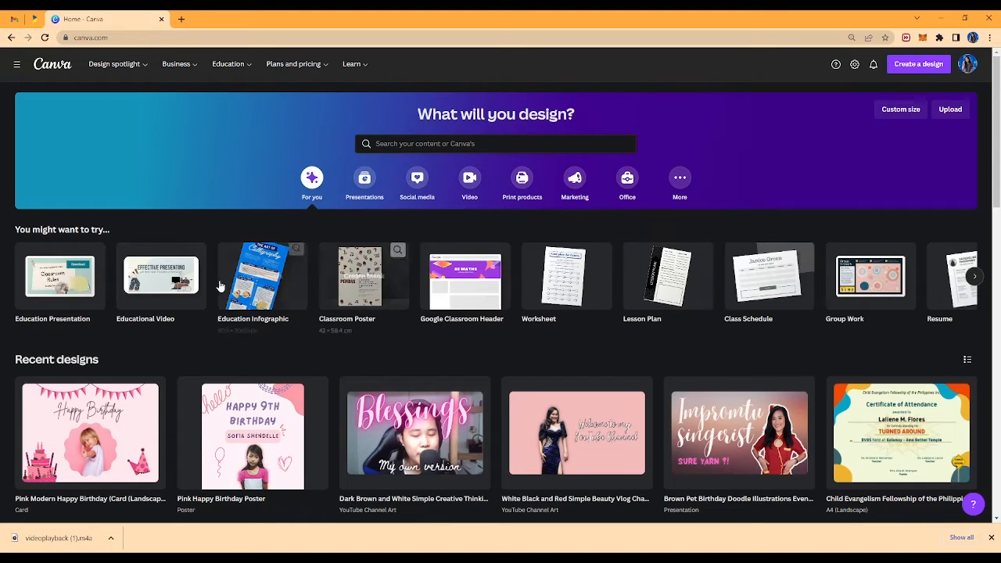
left_click(739, 432)
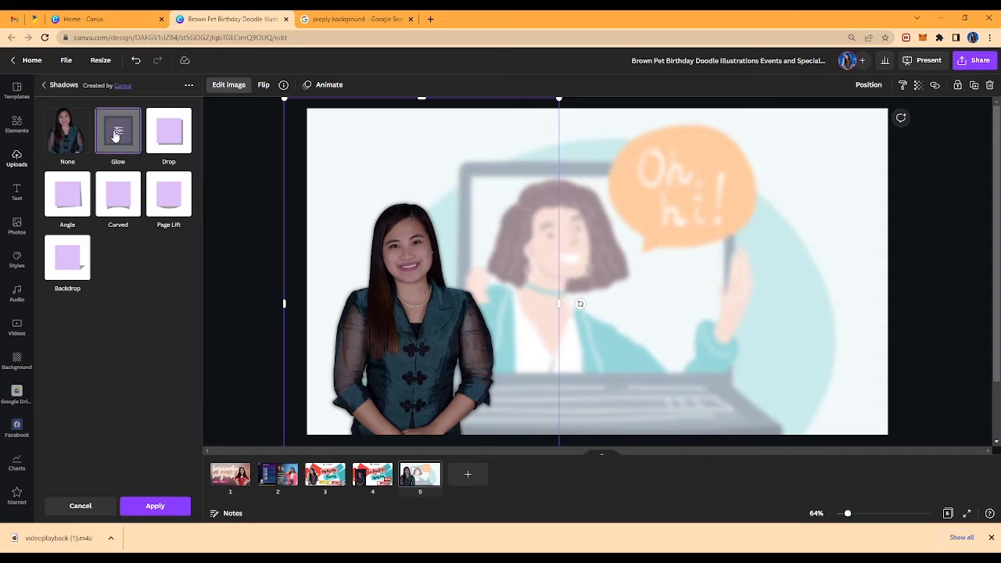
Give the portrait cutout a solid white Glow outline with size 20, transparency 100 and the lowest blur
left_click(117, 132)
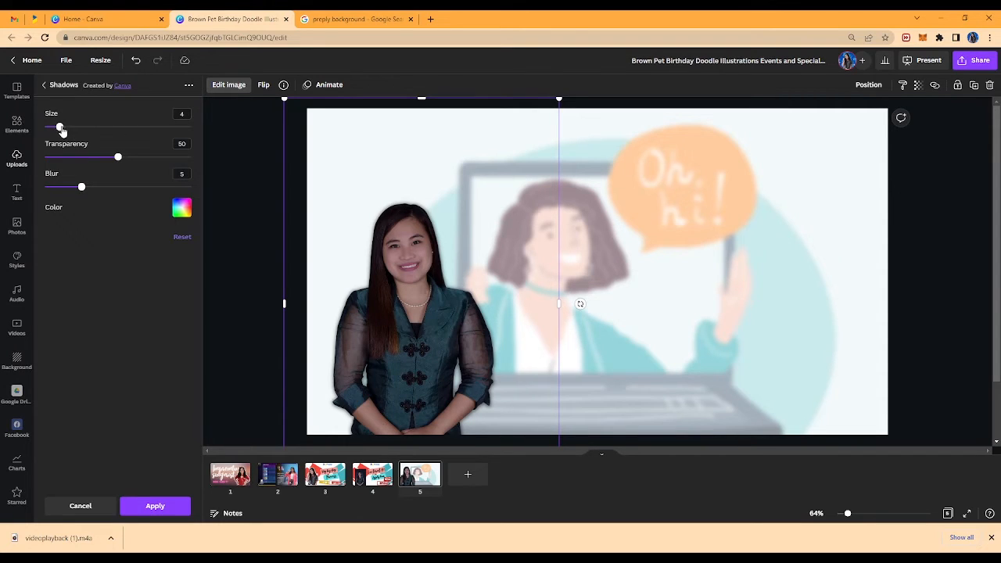
left_click_drag(61, 130, 223, 175)
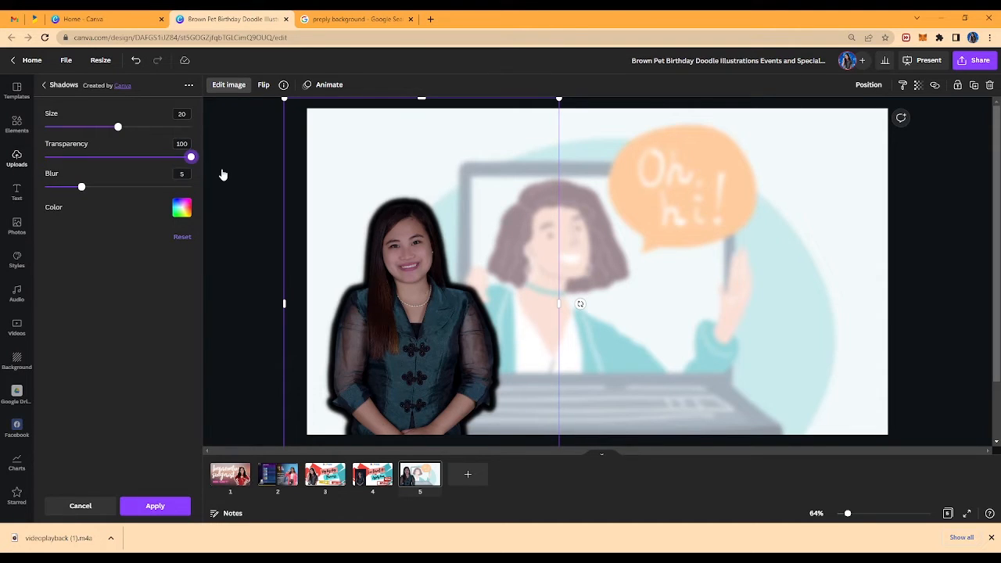
left_click_drag(81, 187, 40, 188)
left_click(181, 208)
left_click(293, 269)
left_click(646, 229)
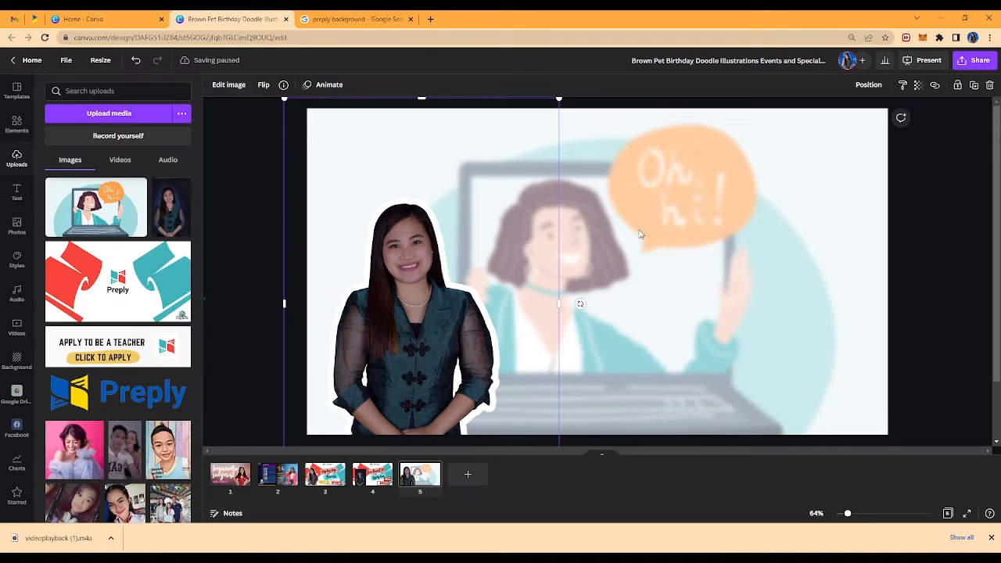
left_click(619, 179)
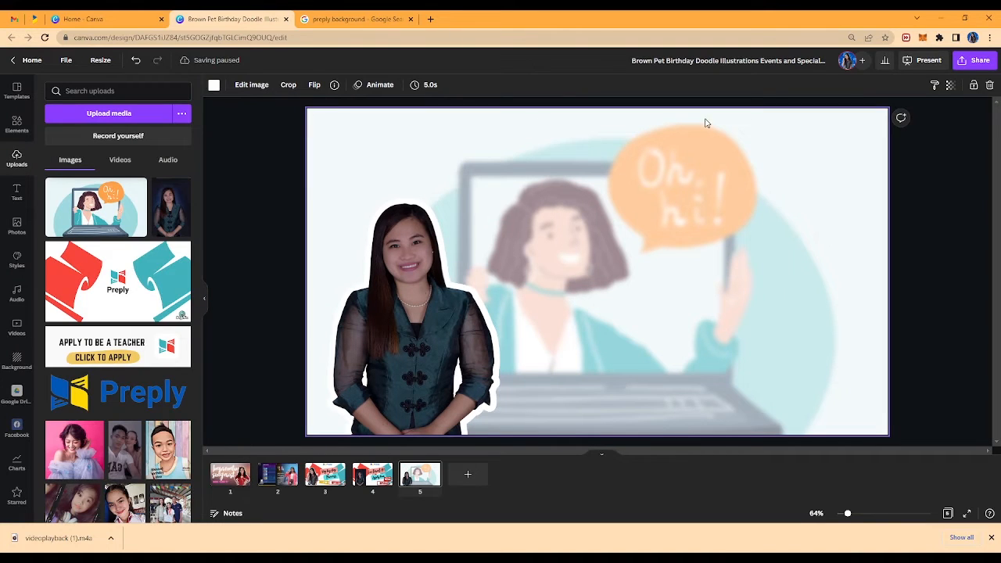
Apply a further Glow shadow around the white-outlined portrait with size 4, transparency 50 and blur 5
left_click(402, 277)
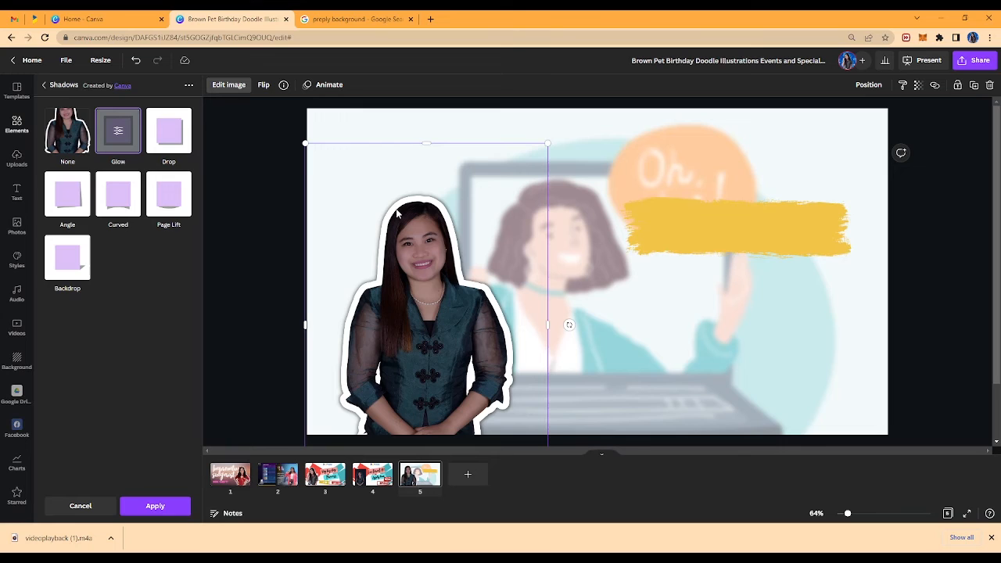
left_click(126, 140)
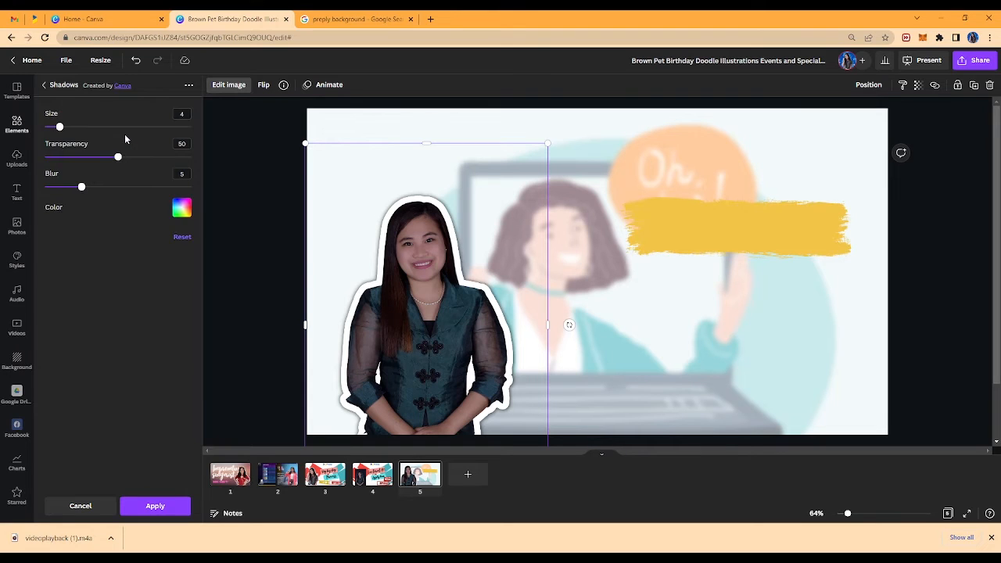
left_click(664, 299)
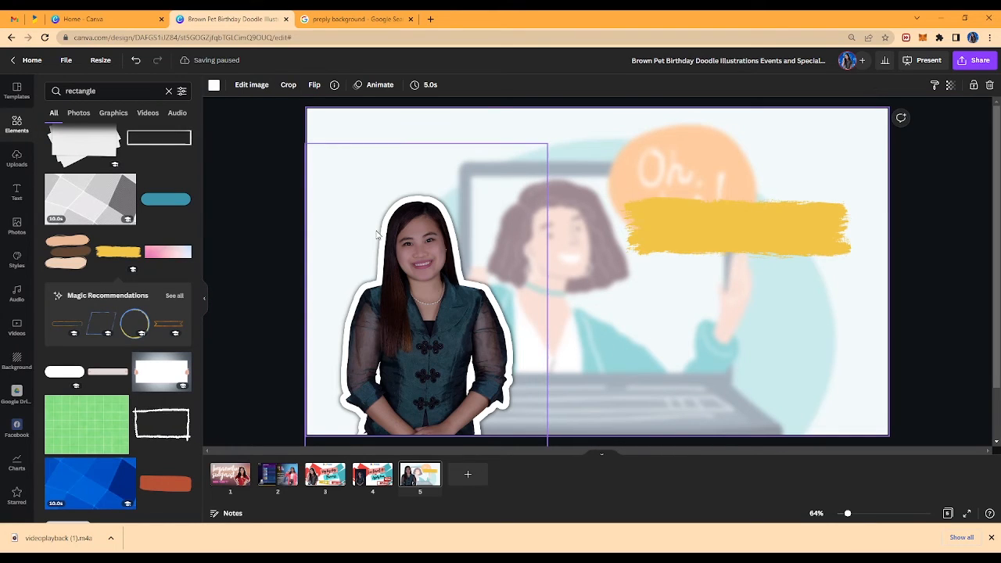
left_click(243, 293)
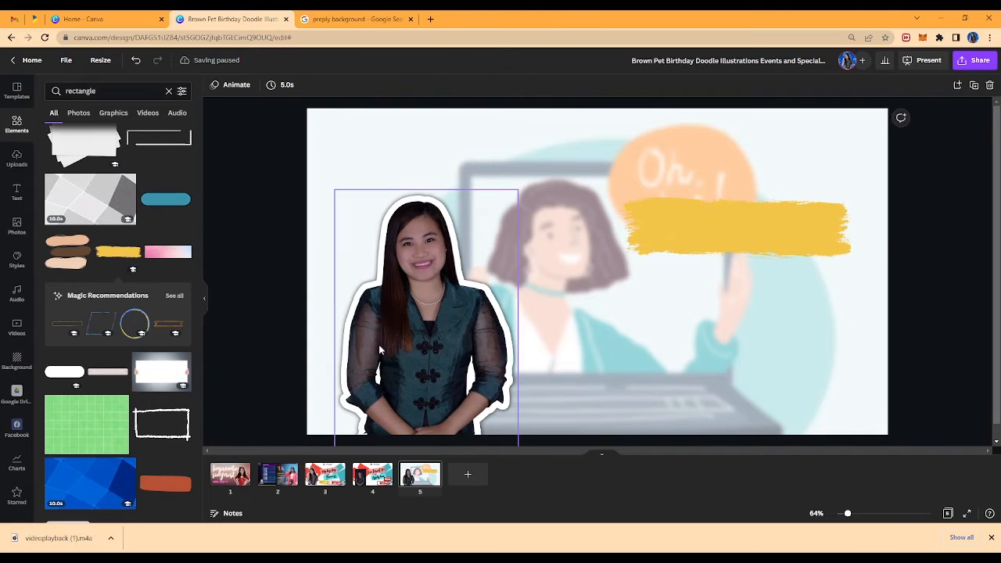
Enlarge the yellow brush stroke and position it on the slide just right of the portrait
left_click_drag(686, 224, 622, 226)
mouse_move(791, 262)
left_mouse_down()
mouse_move(834, 282)
mouse_move(837, 274)
left_mouse_up()
left_click_drag(700, 233, 686, 228)
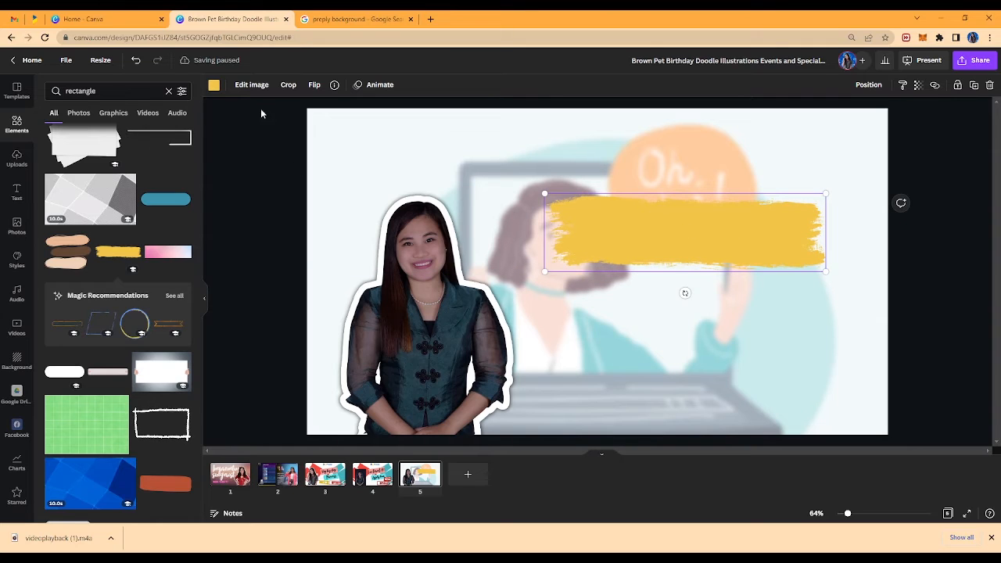
Recolor the brush stroke turquoise and enlarge it beside the portrait
left_click(252, 86)
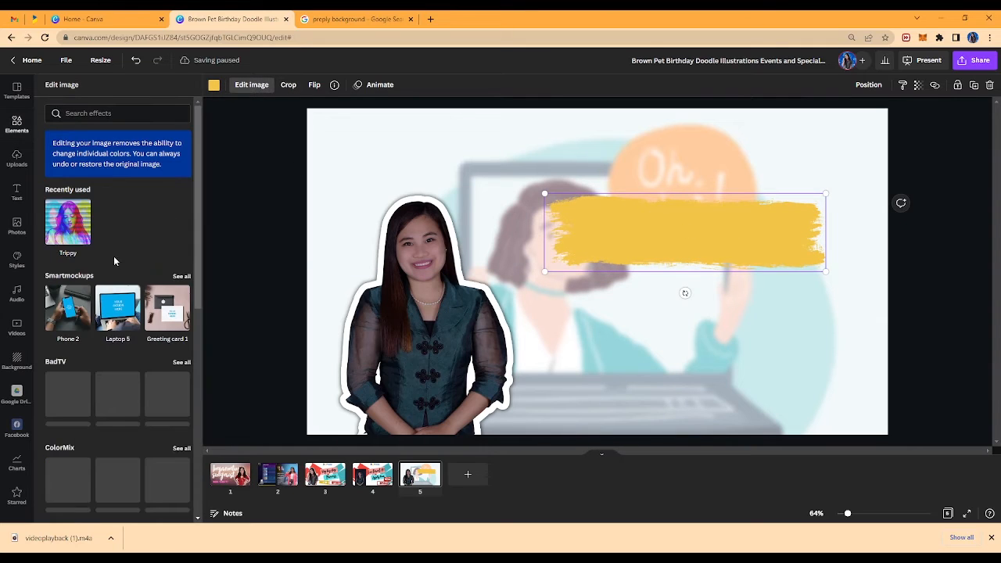
left_click(215, 86)
left_click(105, 371)
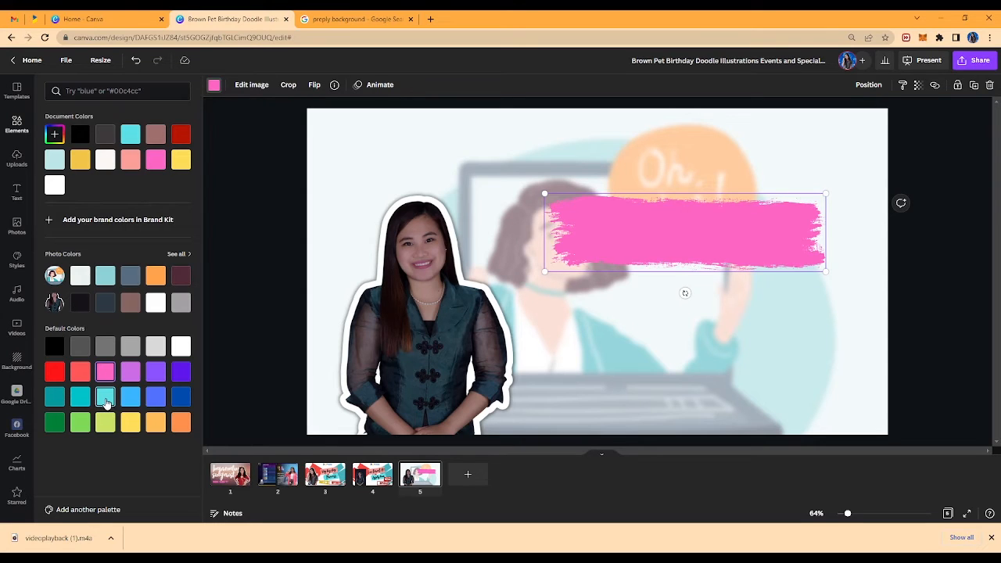
left_click(104, 398)
left_click(80, 423)
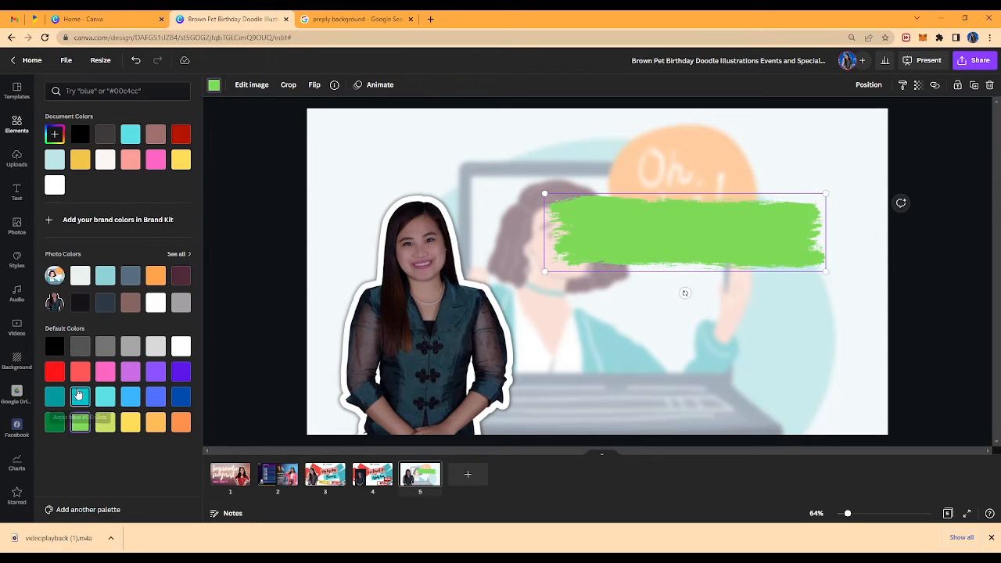
left_click(79, 398)
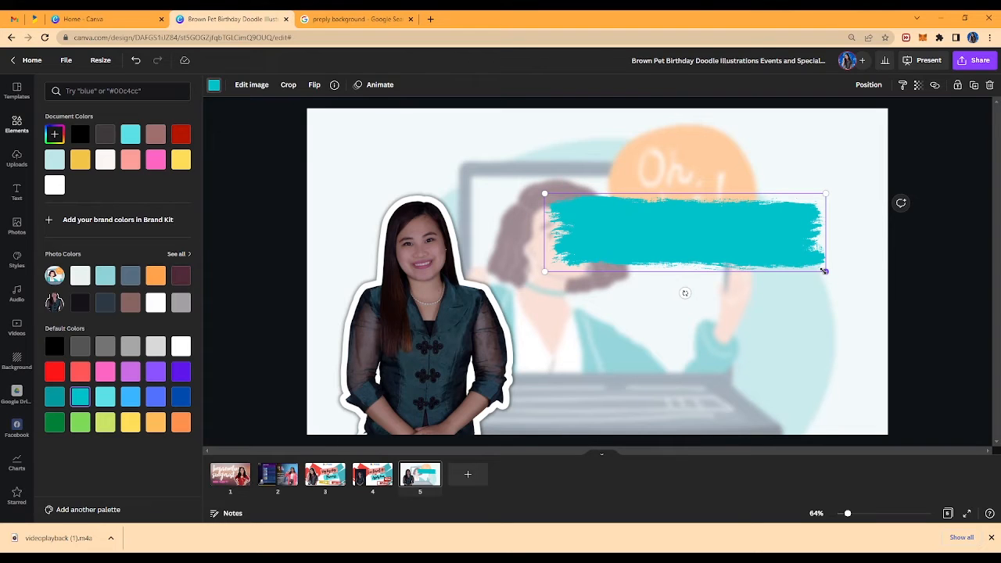
left_click_drag(826, 272, 851, 290)
mouse_move(771, 242)
left_mouse_down()
mouse_move(749, 250)
mouse_move(750, 300)
mouse_move(748, 292)
left_mouse_up()
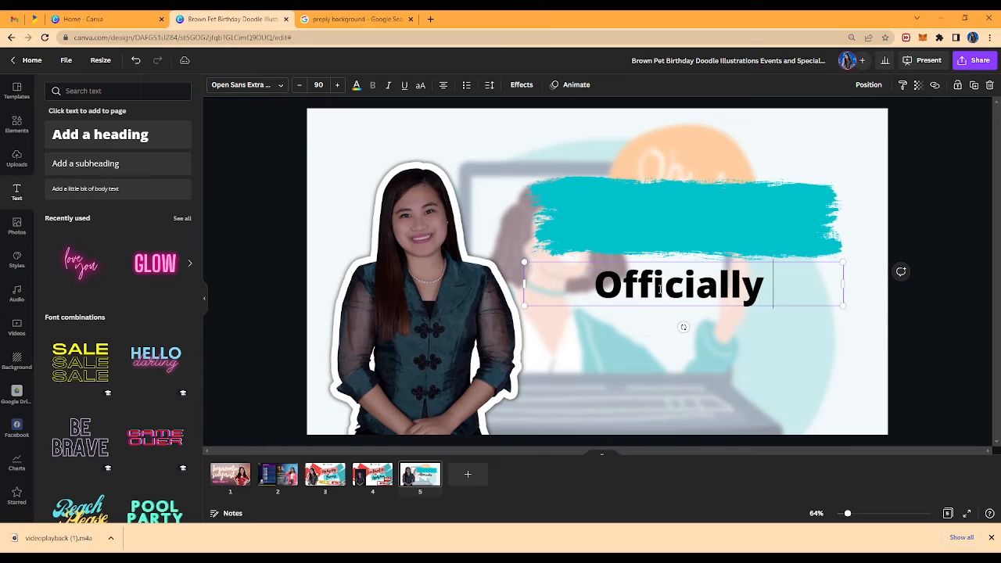
Complete the heading as "Officially Hired!" in the Best light font at size 91.5, centered over the turquoise brush stroke
type("Hired")
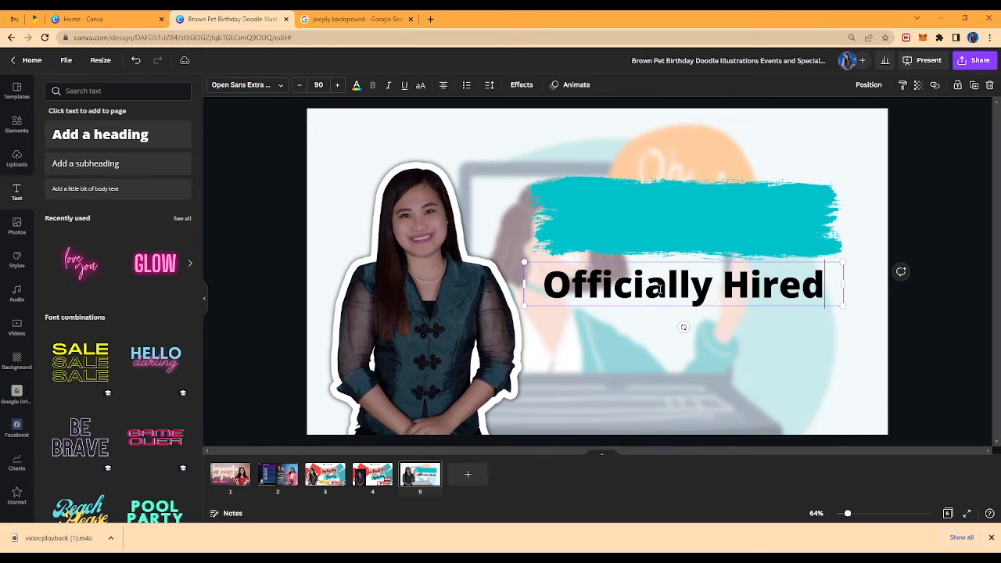
type("!")
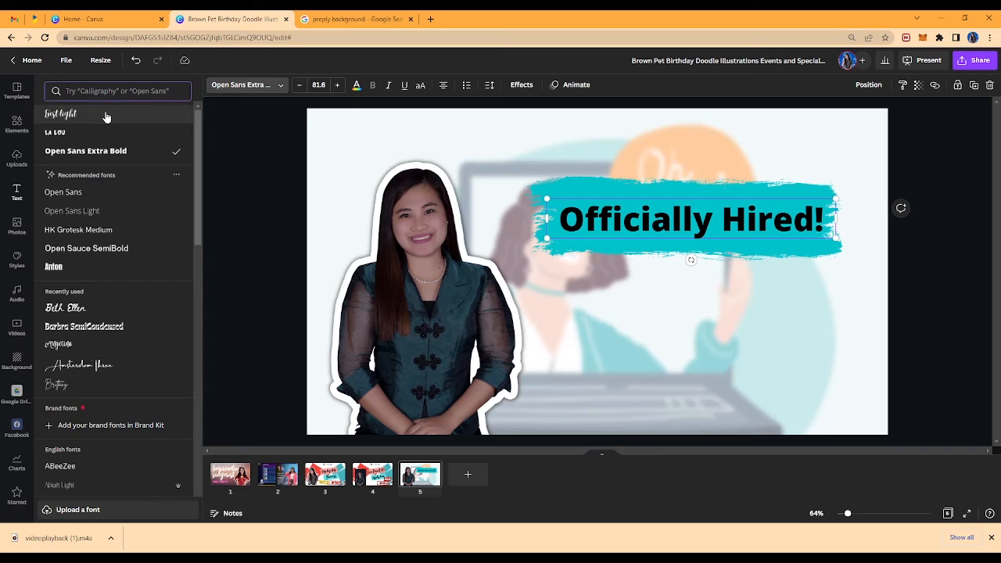
left_click(60, 113)
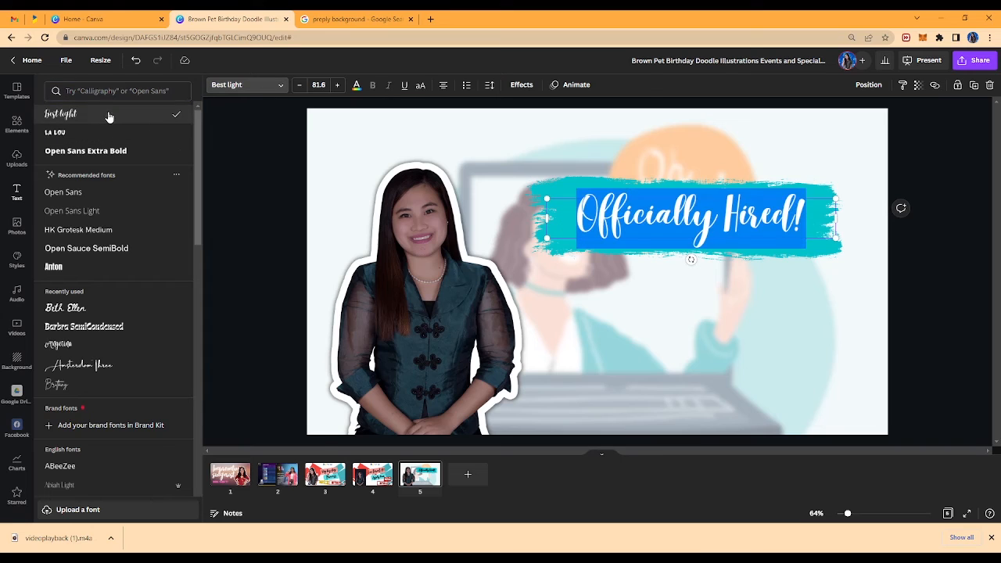
left_click_drag(835, 237, 870, 243)
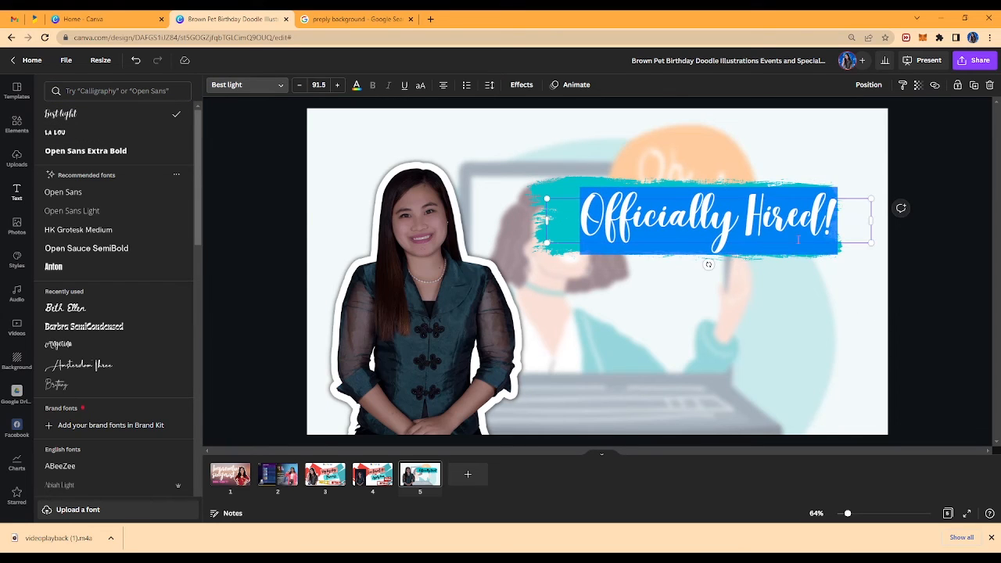
left_click_drag(805, 206, 780, 205)
key("Escape")
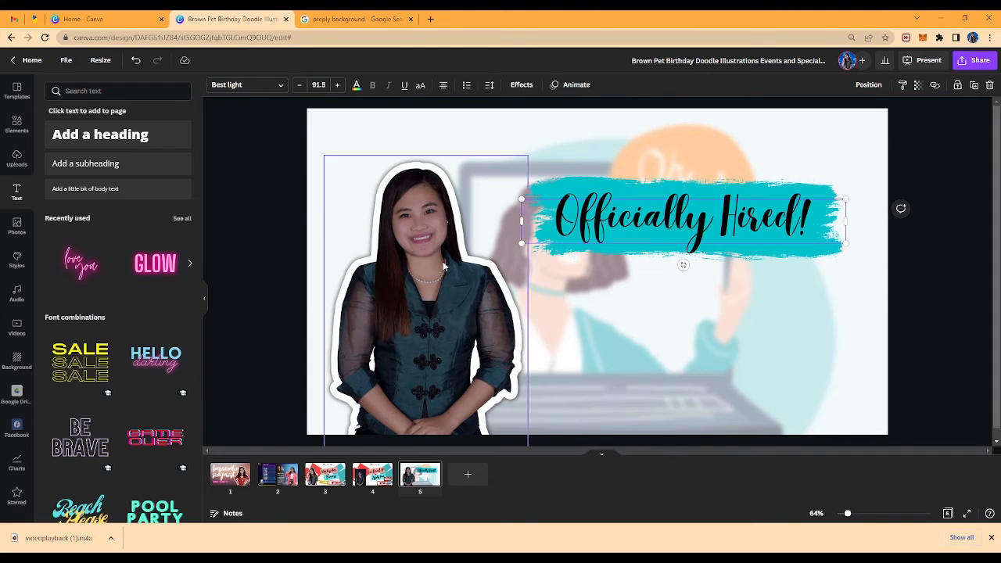
Add the uploaded Preply logo above the heading and write "Application success!" at size 84.6 over a yellow brush stroke
left_click(17, 160)
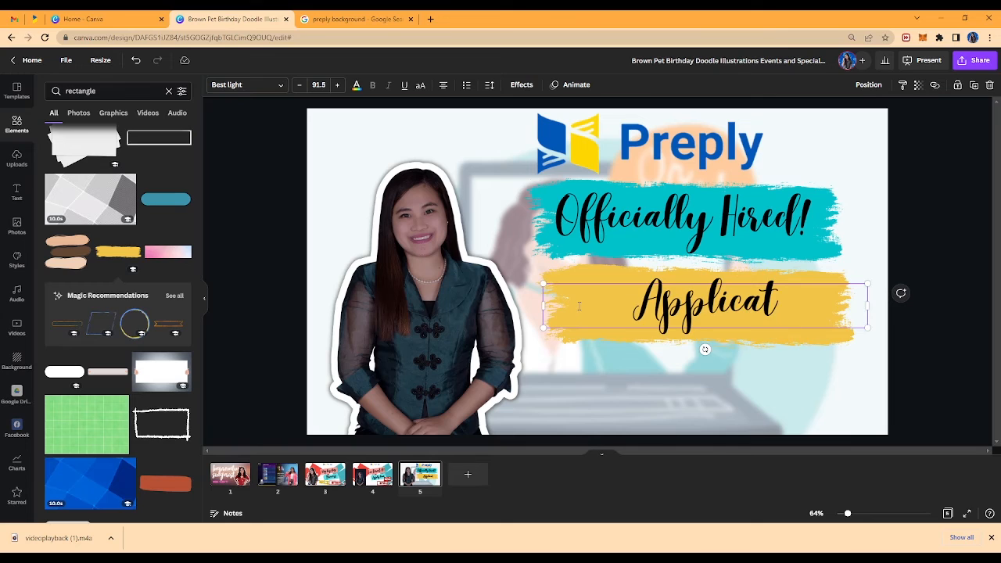
type("ion")
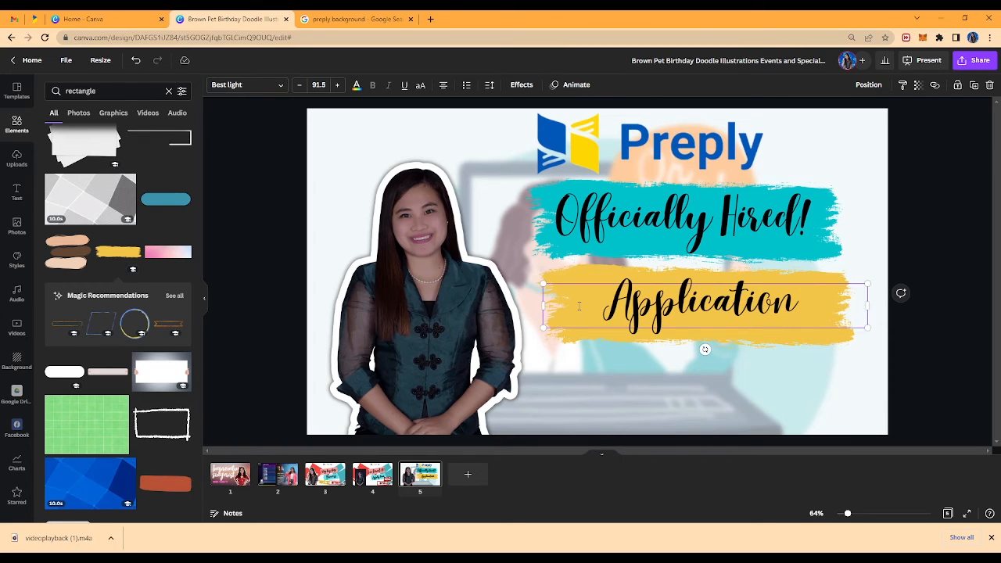
type("success")
left_click(764, 375)
left_click(832, 307)
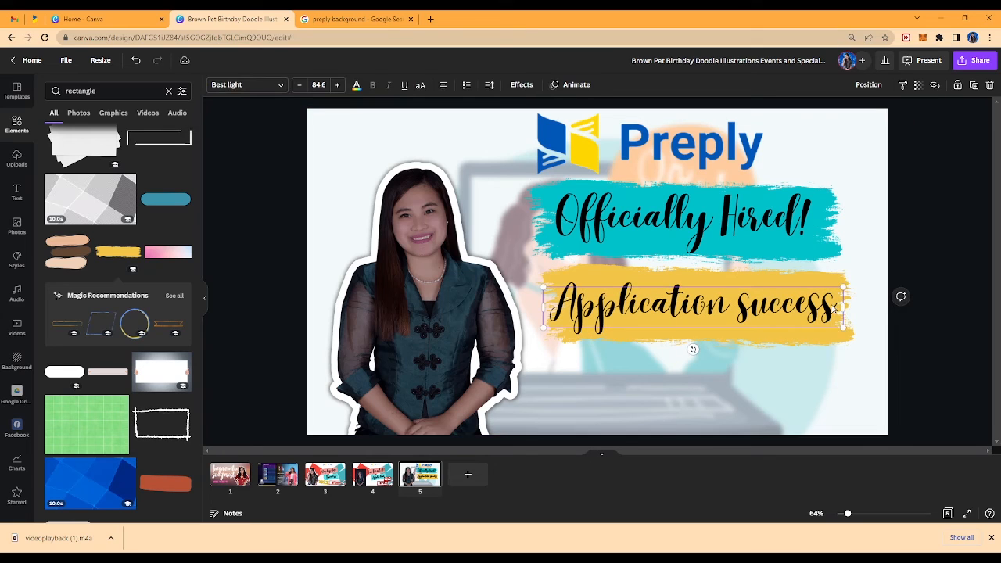
type("!")
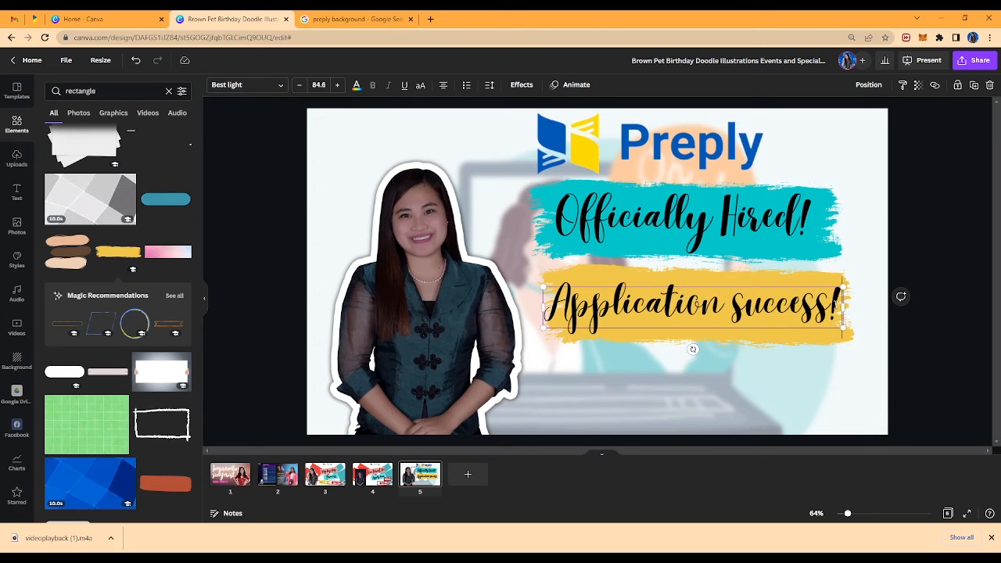
left_click(968, 336)
left_click_drag(805, 316, 808, 319)
left_click(681, 363)
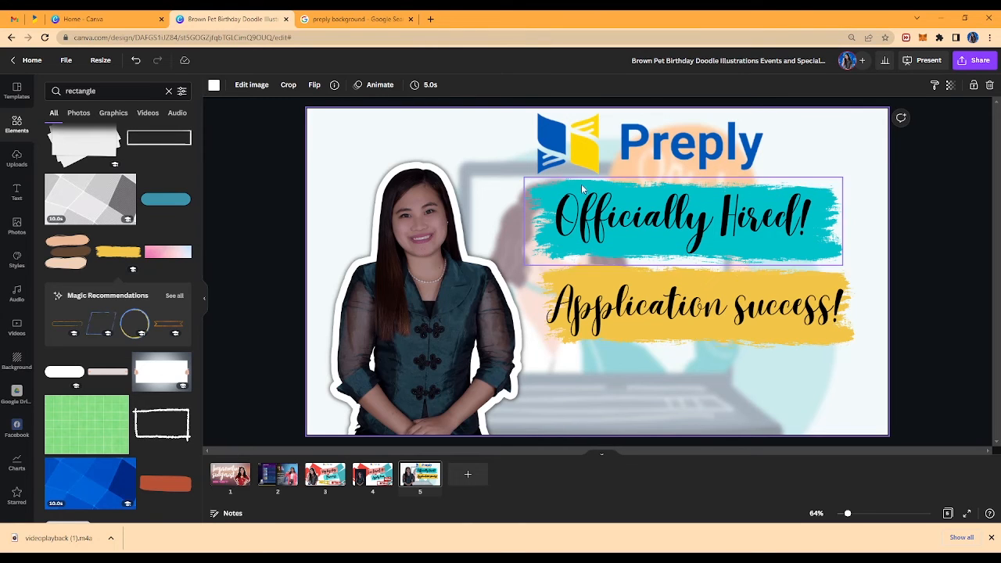
left_click(429, 18)
type("su")
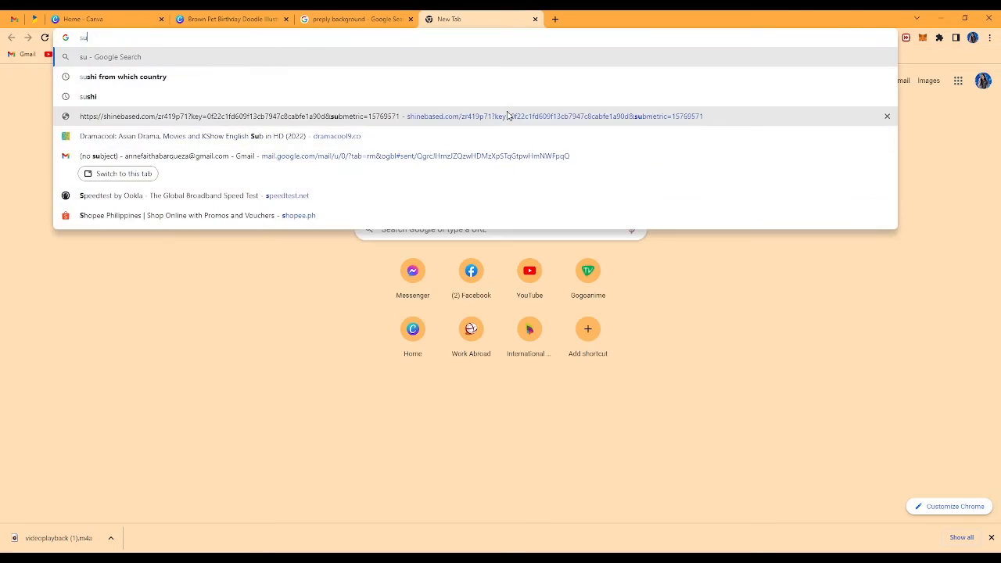
left_click(535, 18)
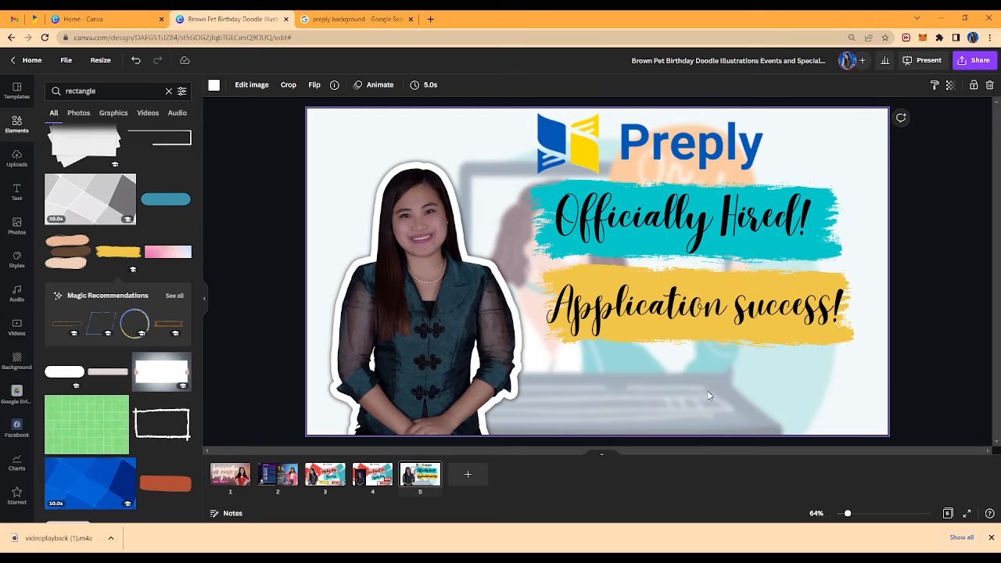
Move the yellow brush stroke slightly lower behind the "Application success!" text
left_click(701, 279)
left_click_drag(702, 279, 701, 283)
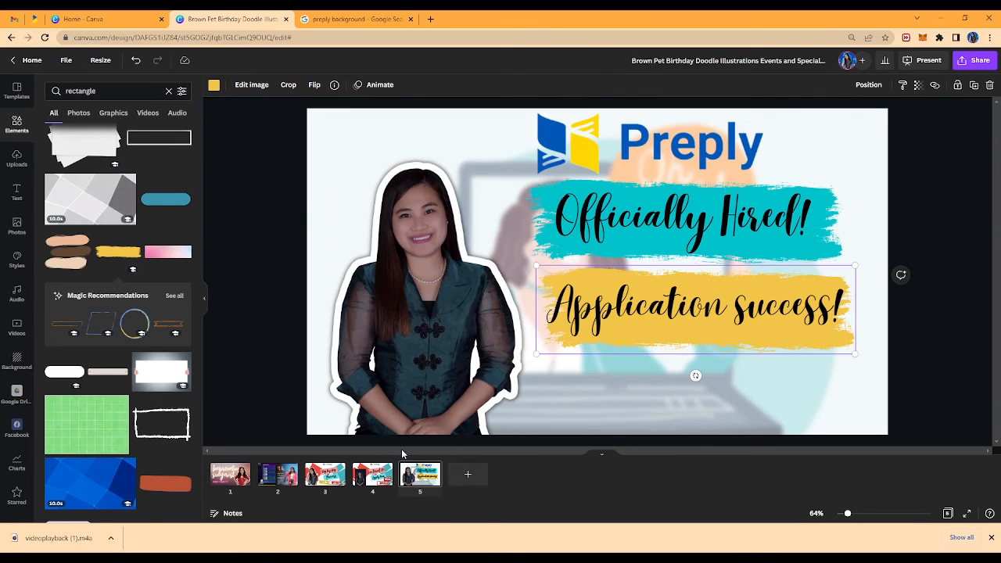
Search the design elements for "2022" and look through the results for a year graphic that suits the thumbnail
left_click(168, 91)
left_click(96, 91)
type("2022")
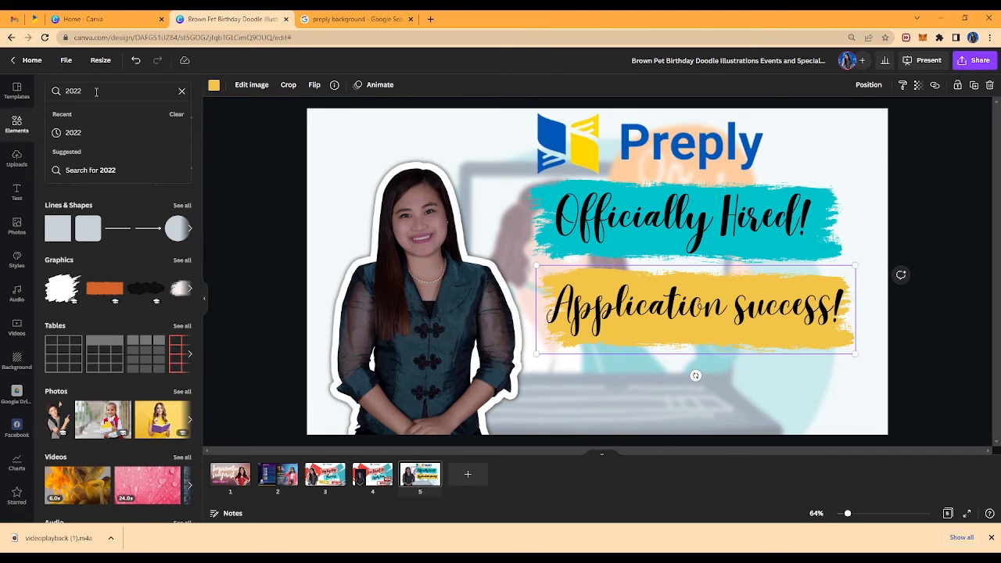
key("Return")
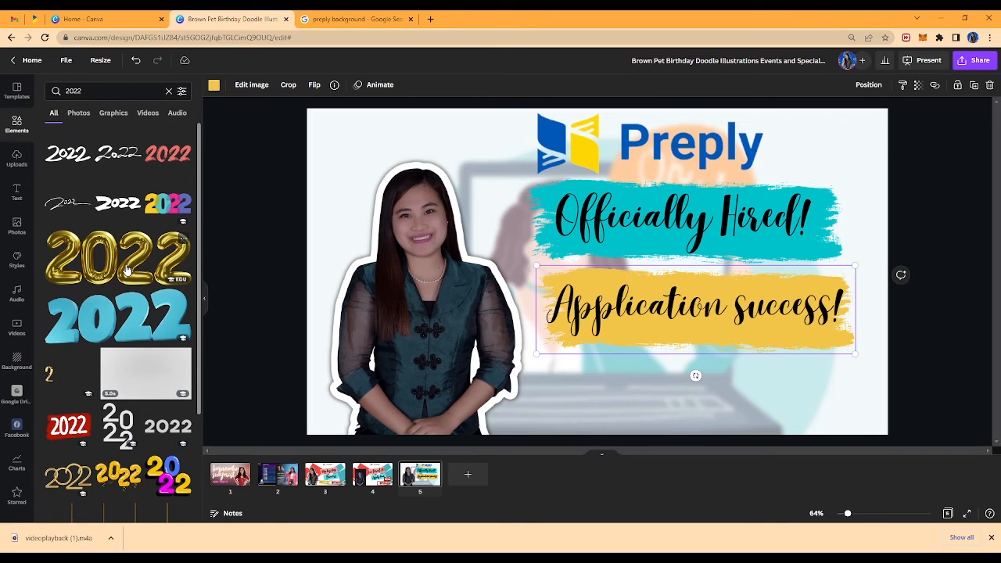
scroll(95, 341, "down", 5)
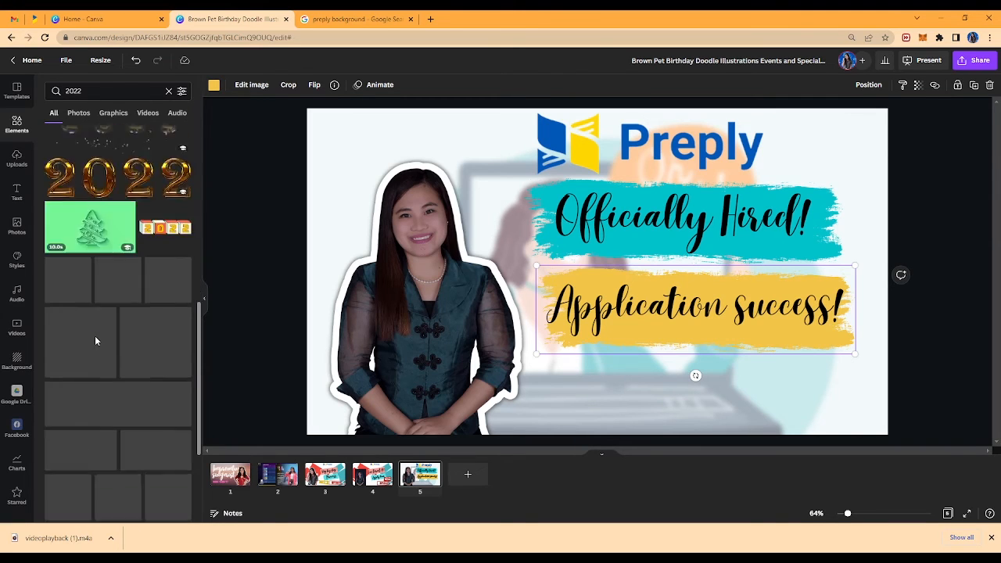
scroll(103, 271, "down", 10)
scroll(106, 268, "down", 1)
scroll(103, 327, "down", 3)
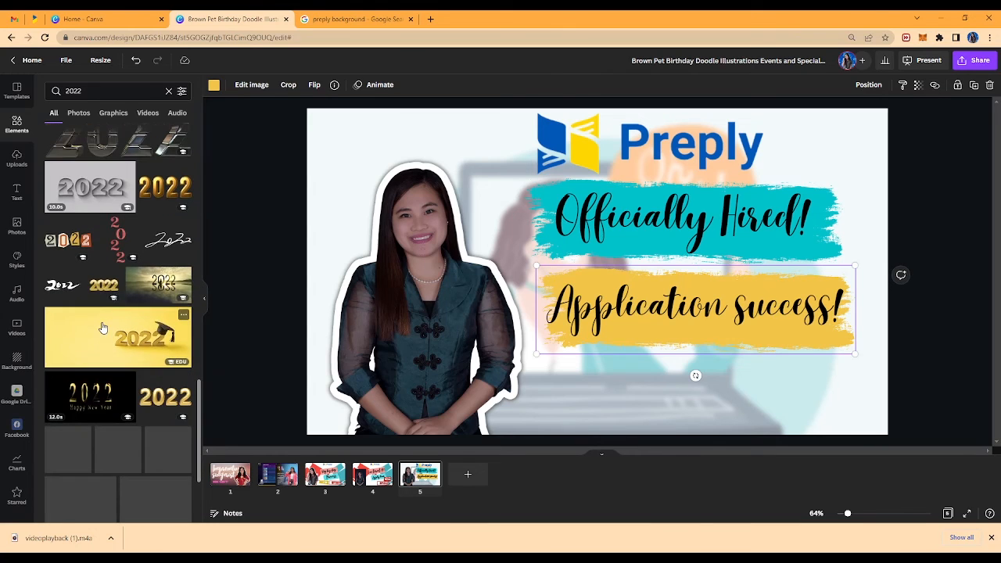
scroll(117, 321, "down", 7)
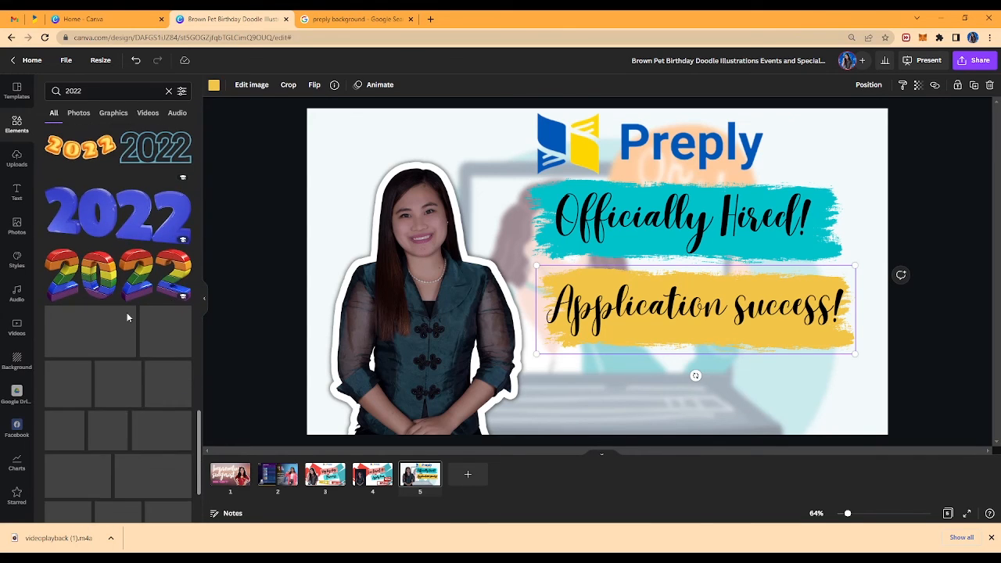
scroll(128, 318, "down", 2)
scroll(128, 317, "down", 5)
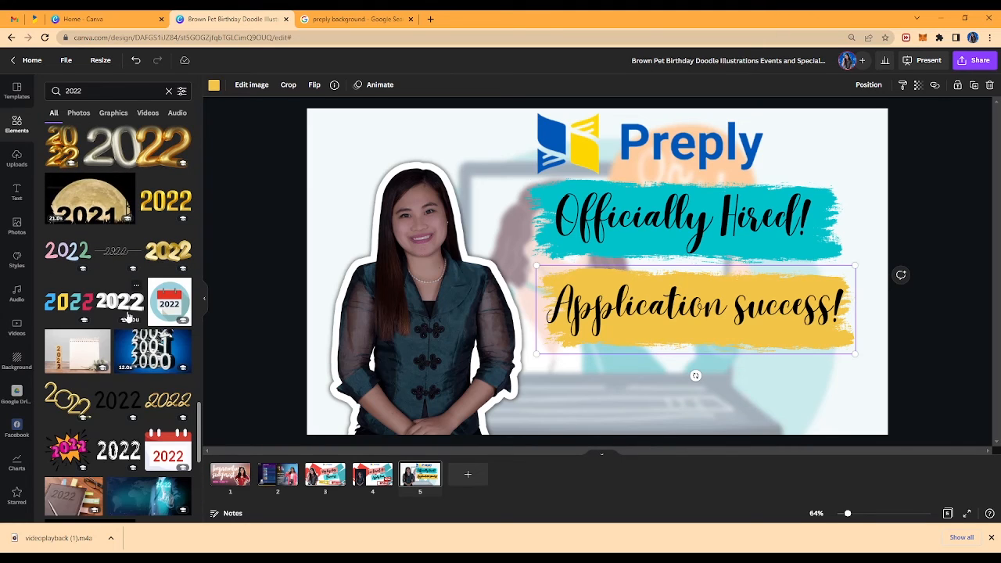
scroll(127, 317, "down", 3)
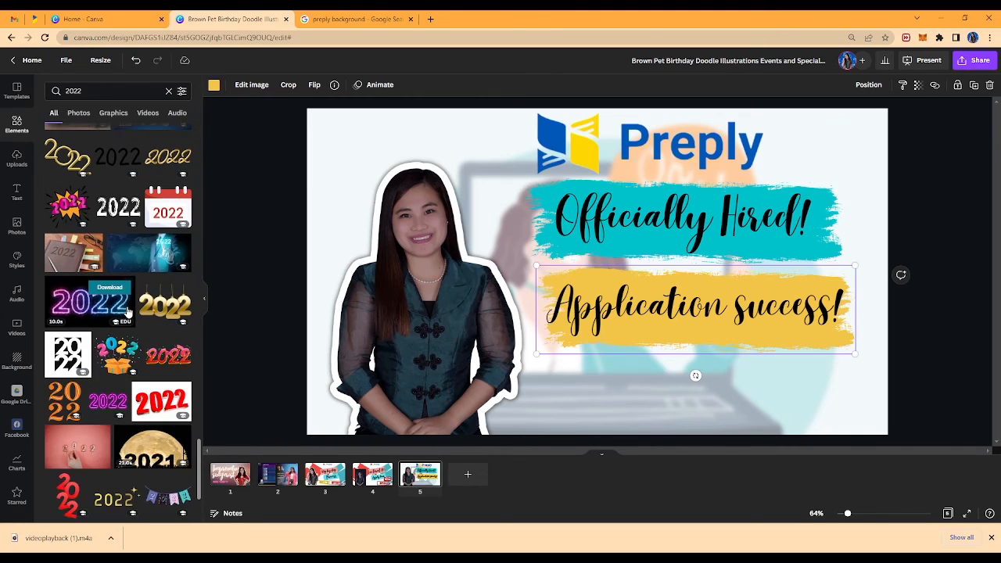
scroll(127, 311, "down", 5)
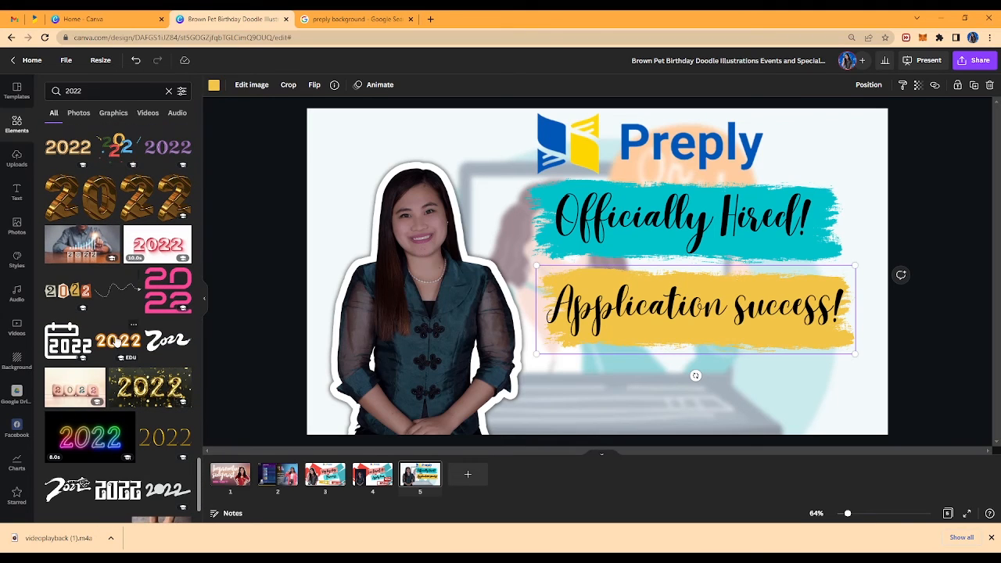
scroll(116, 341, "down", 4)
scroll(116, 342, "down", 2)
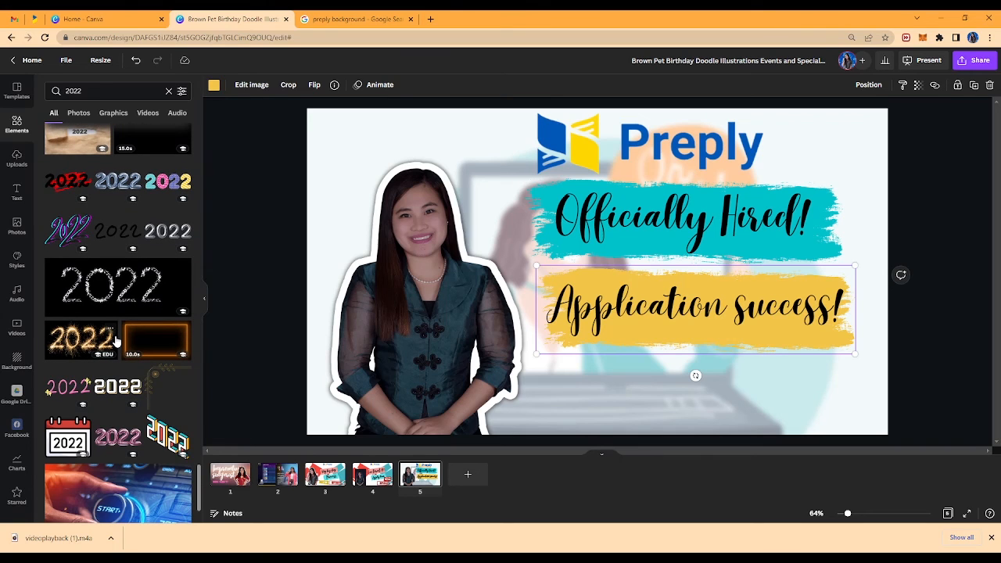